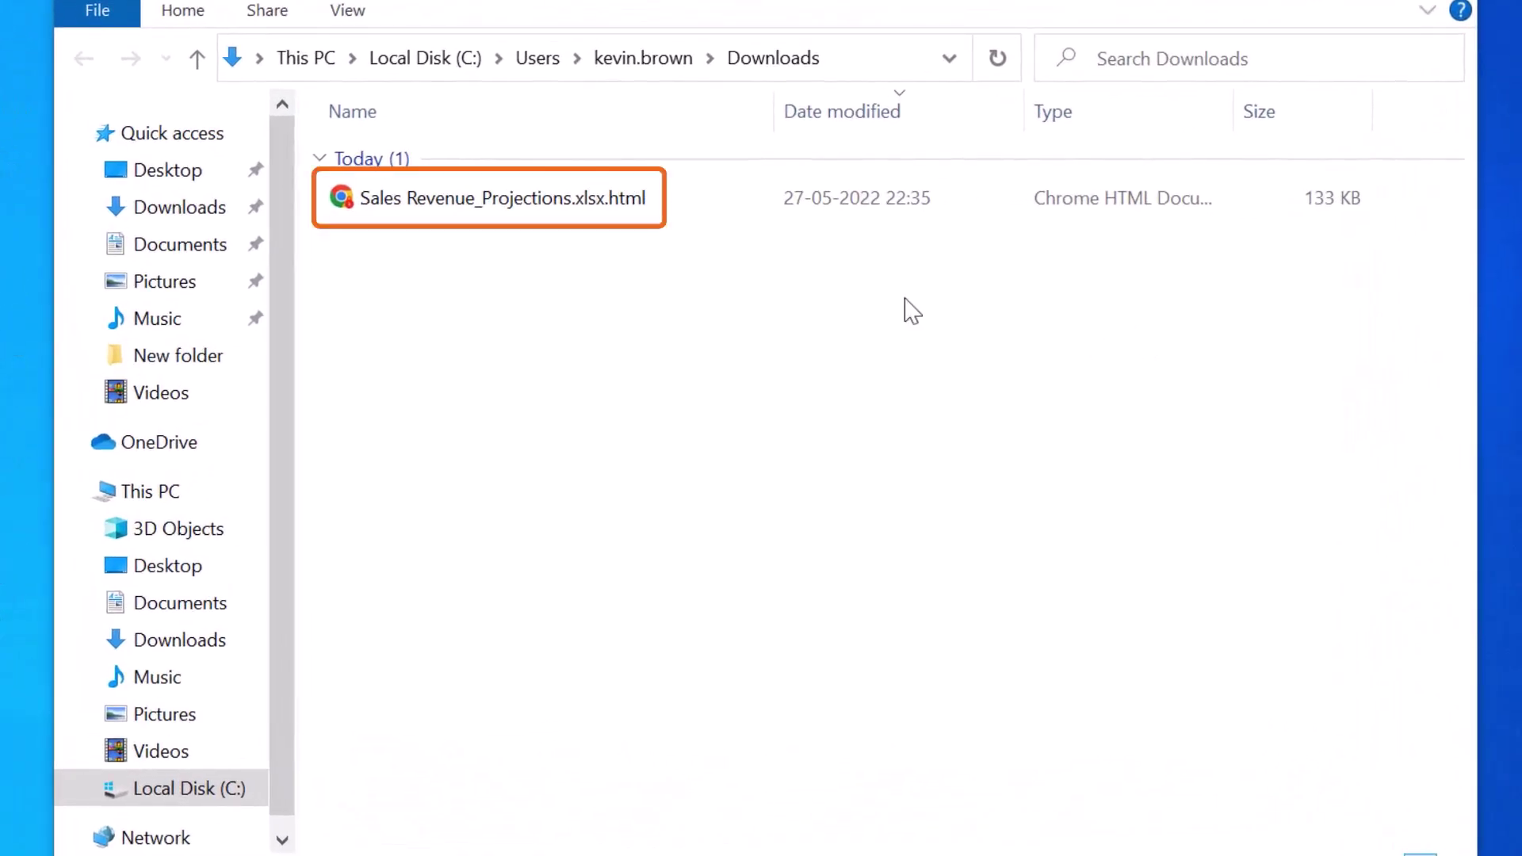
Select Sales Revenue_Projections.xlsx.html in the Downloads folder
left_click(642, 209)
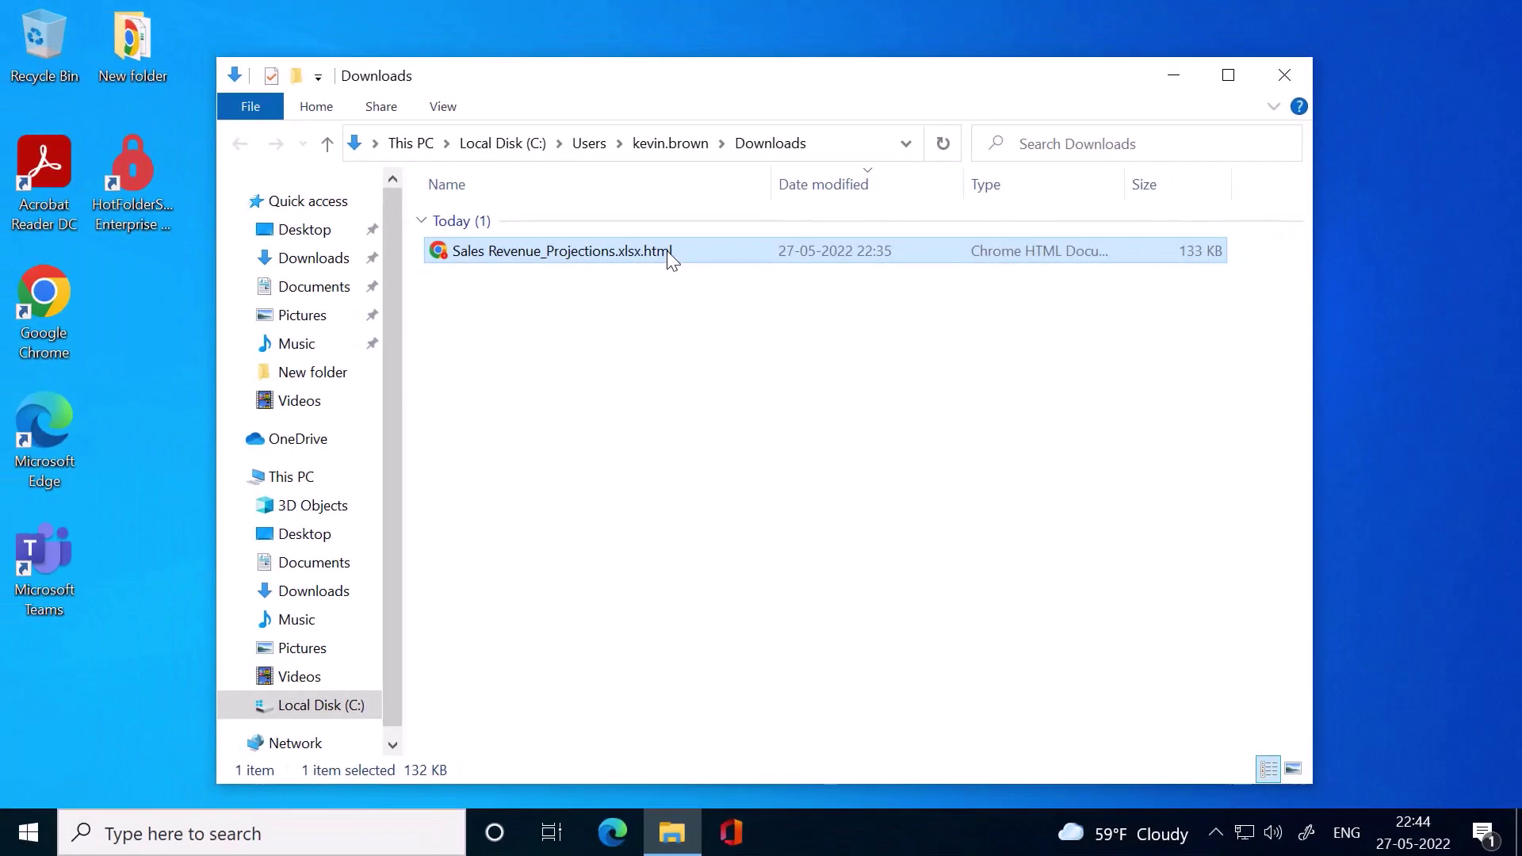
Open the protected spreadsheet online, verifying the email address with the emailed security code
double_click(667, 251)
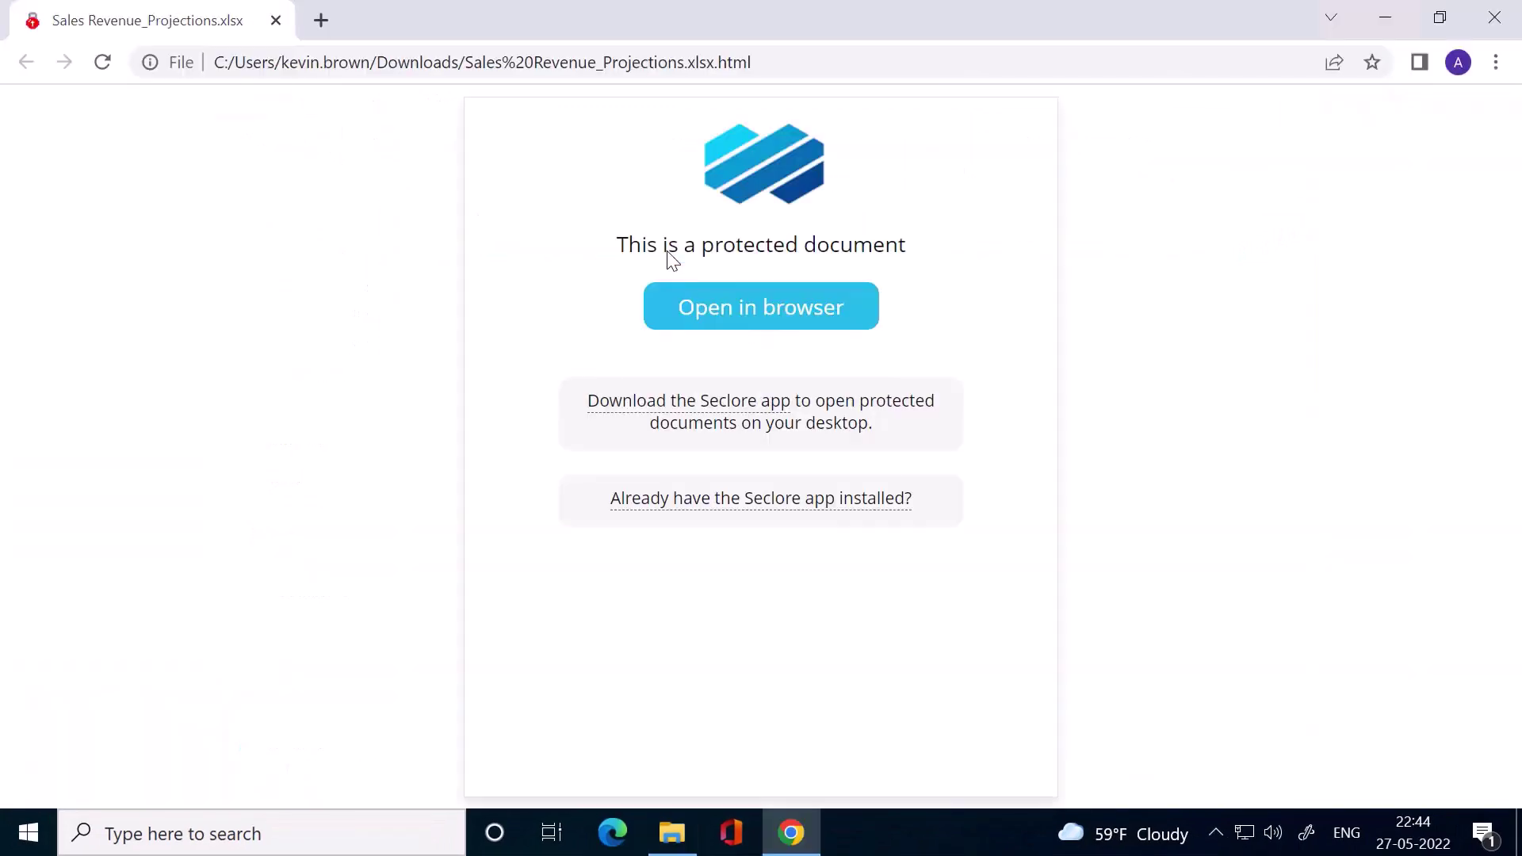
left_click(673, 323)
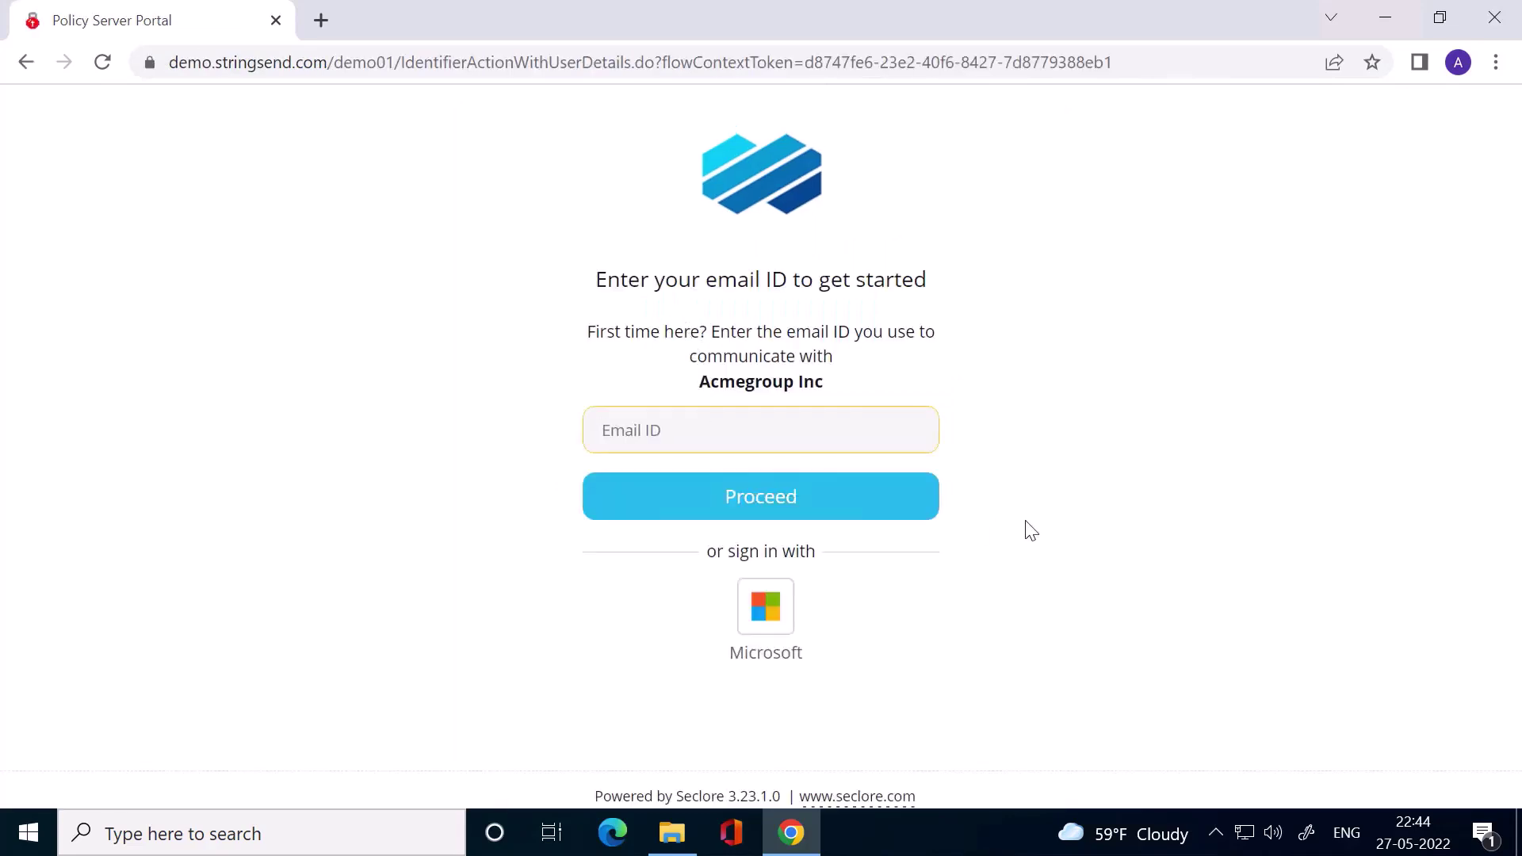
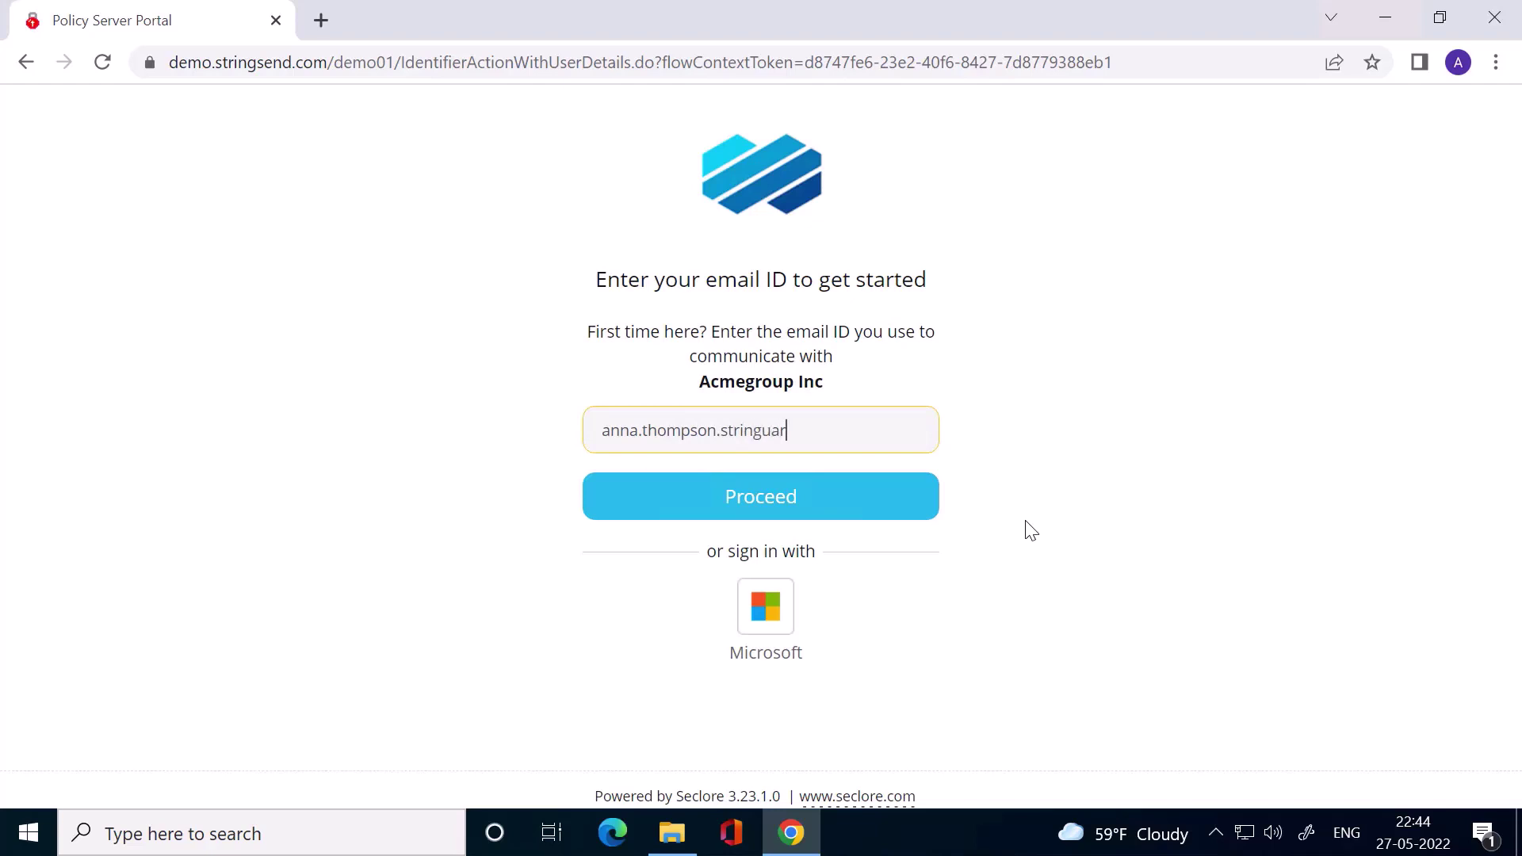
key("Return")
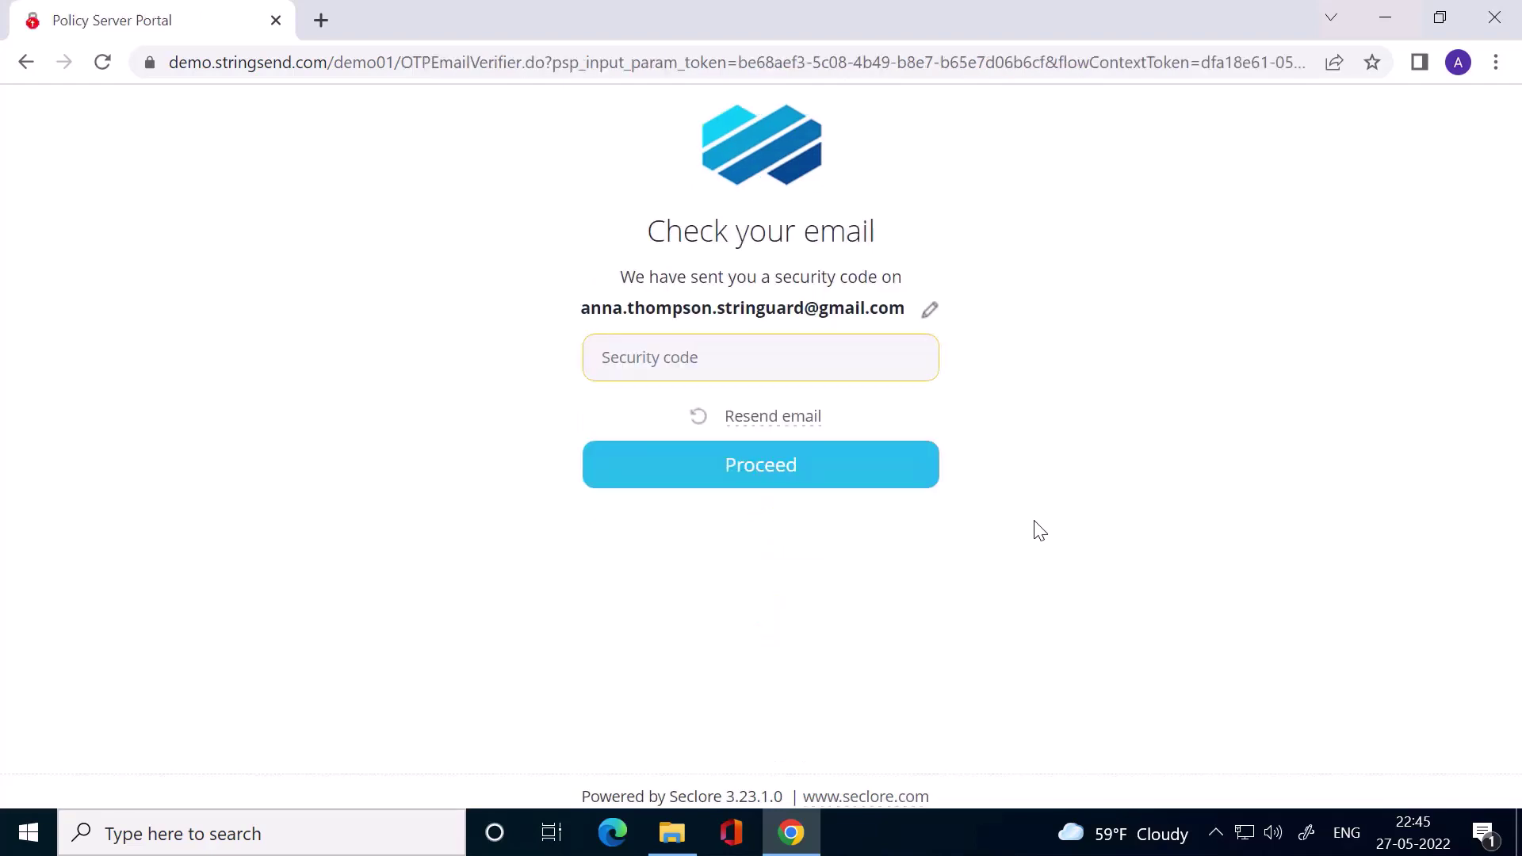
key("Return")
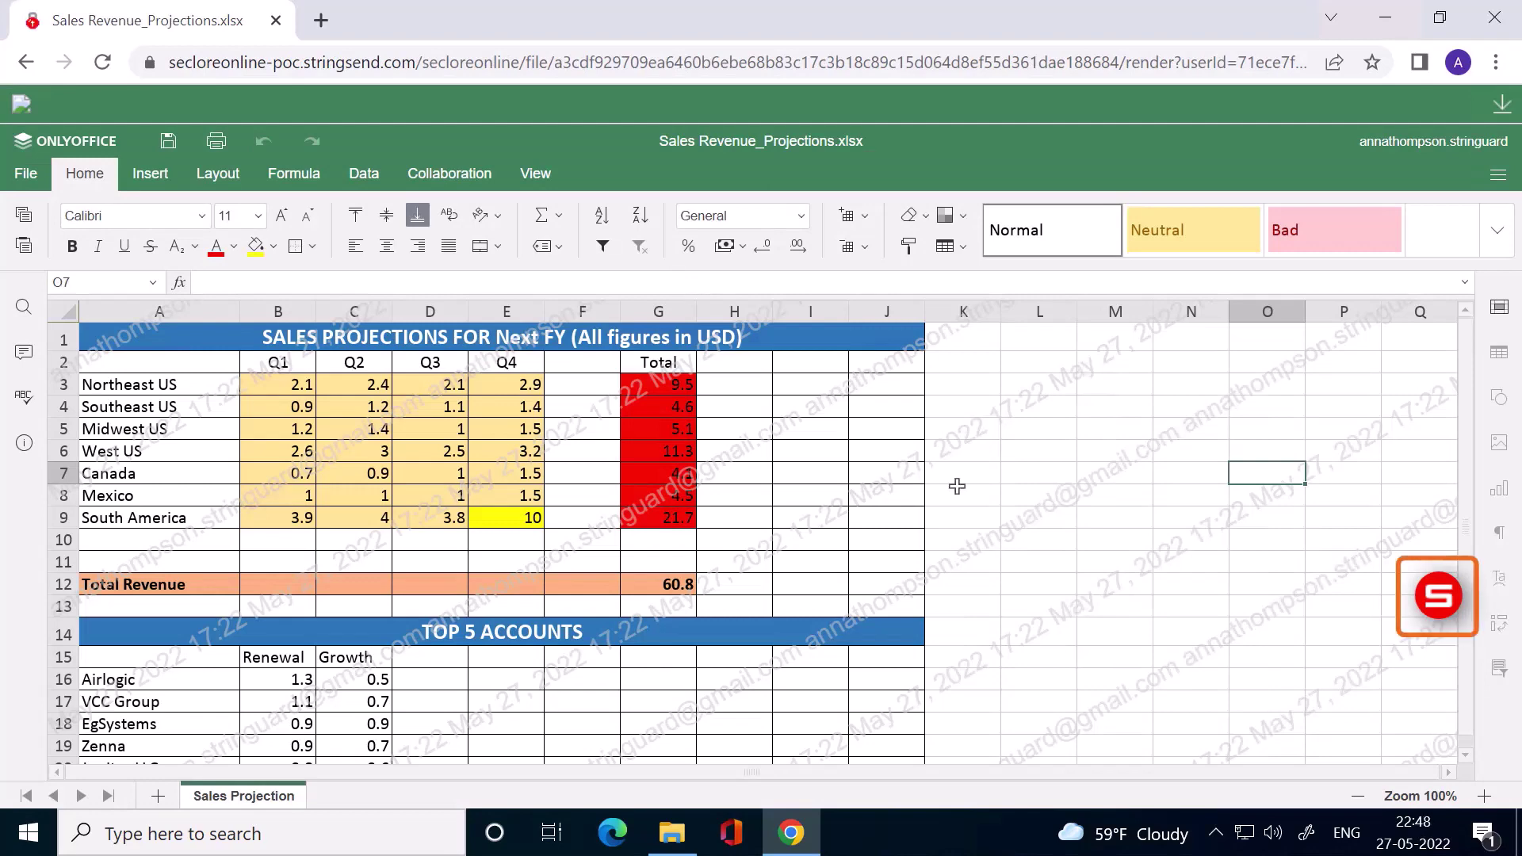
Review the Seclore permissions, then enter 3.5 in B9, 6 in C9 and 2 in C6
left_click(1433, 601)
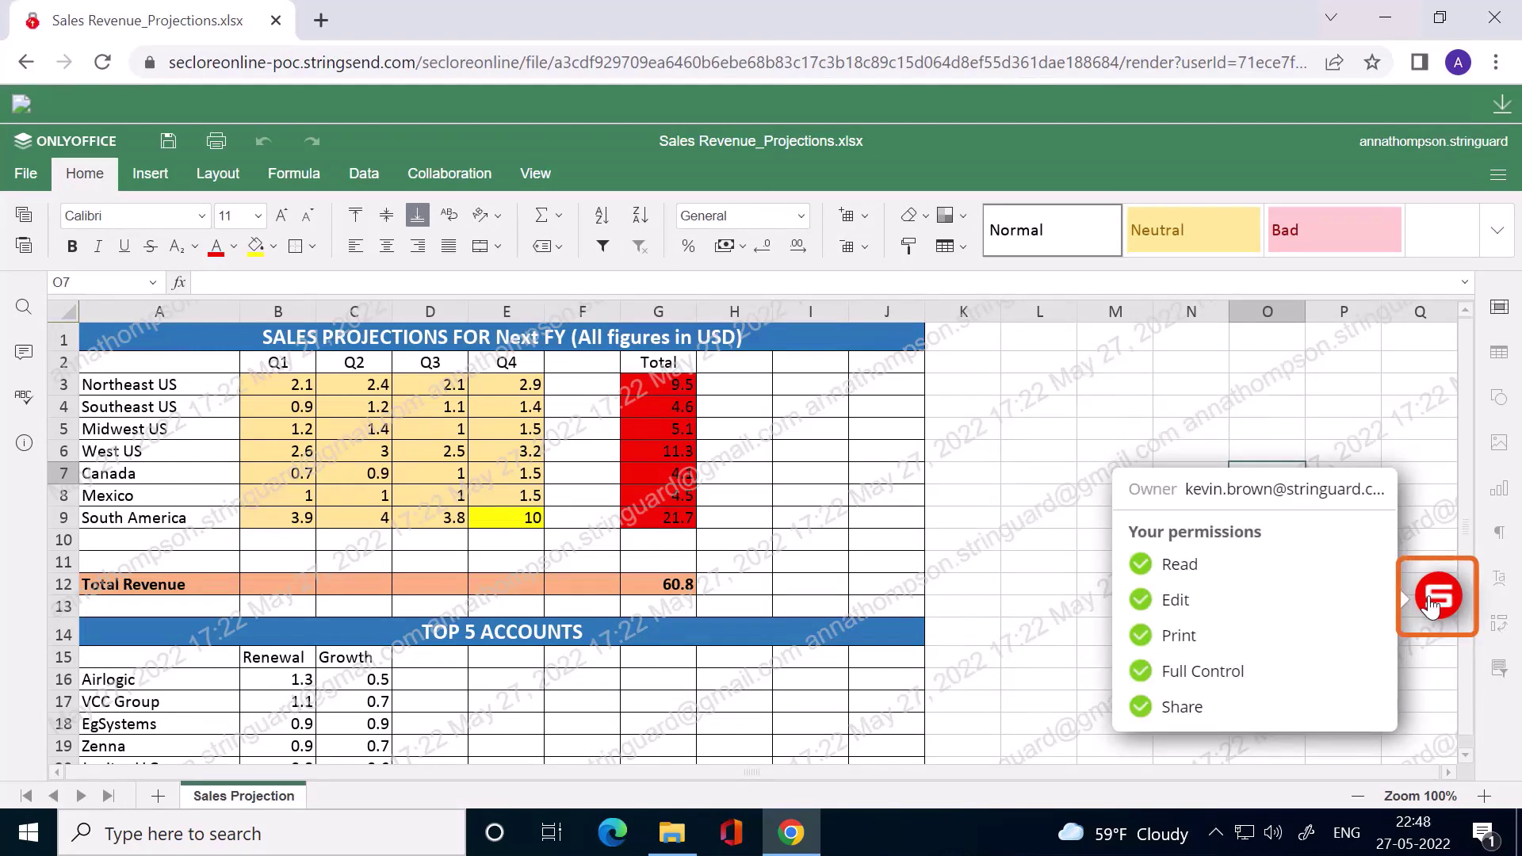
left_click(304, 524)
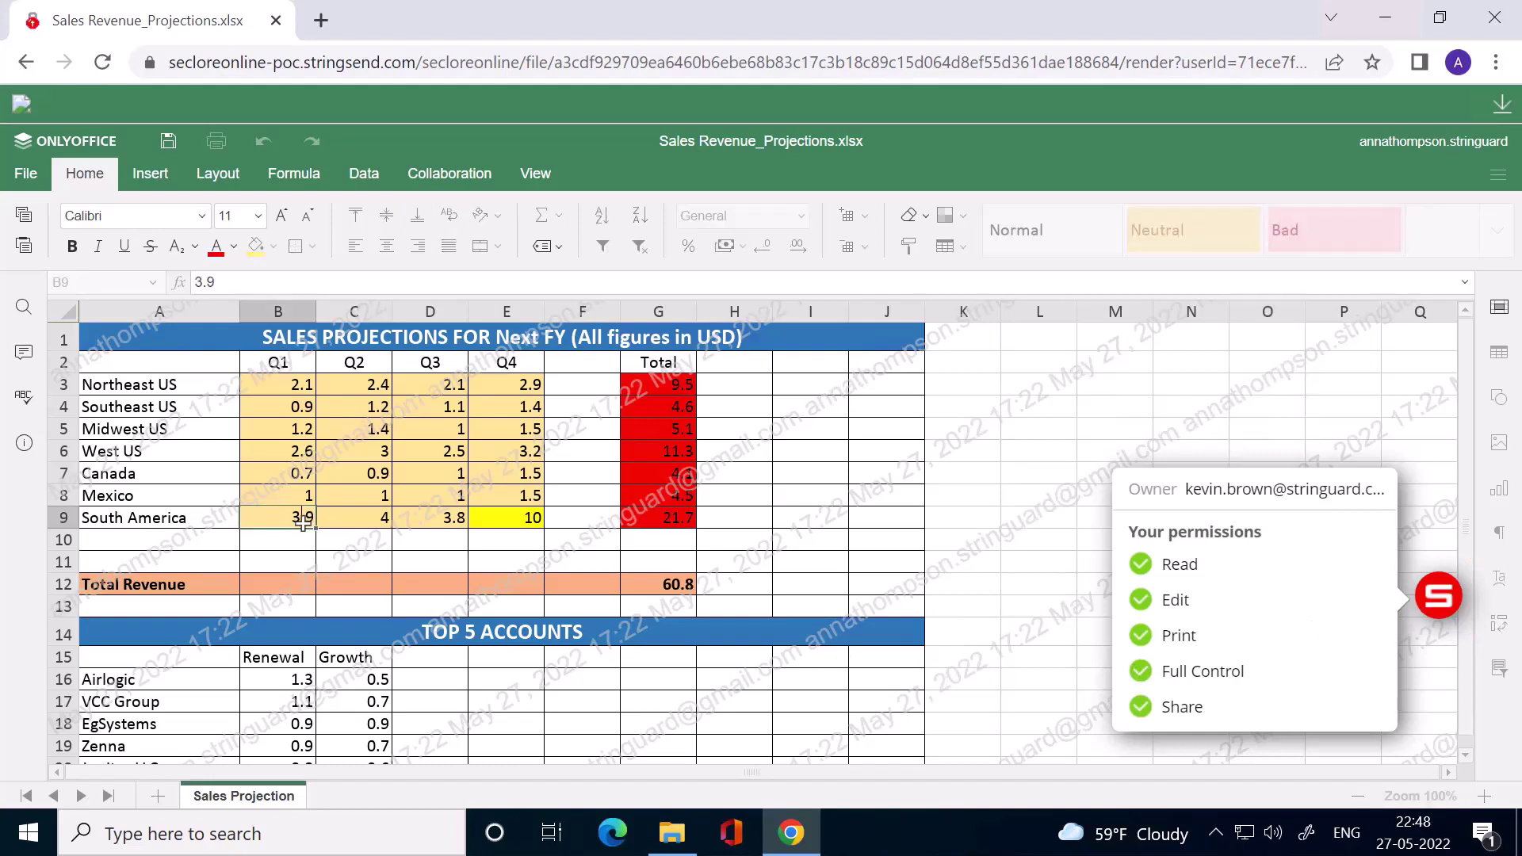
type("3.5")
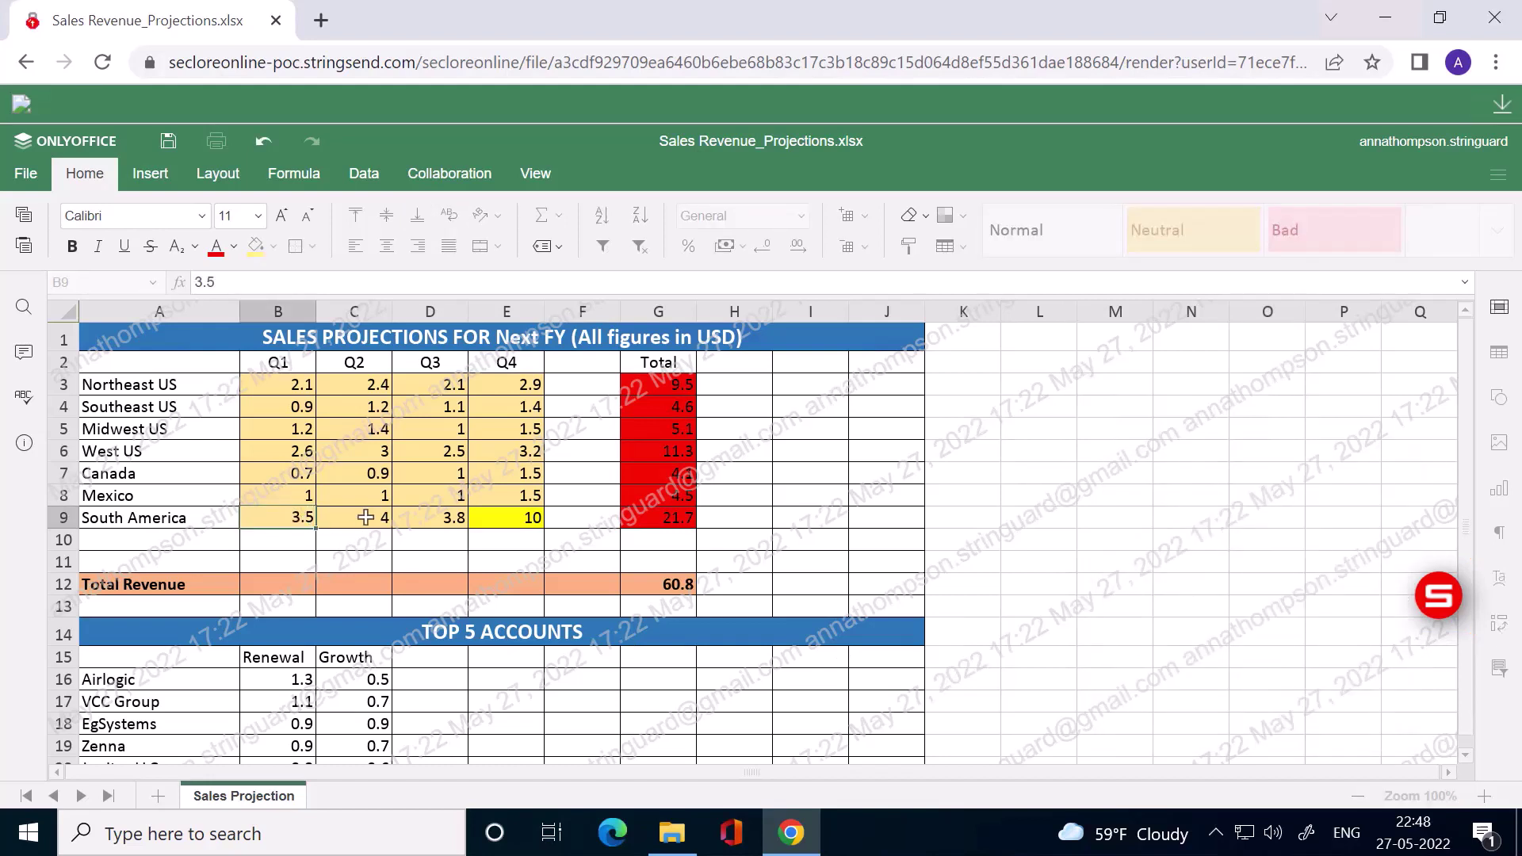
left_click(372, 518)
type("6")
left_click(378, 454)
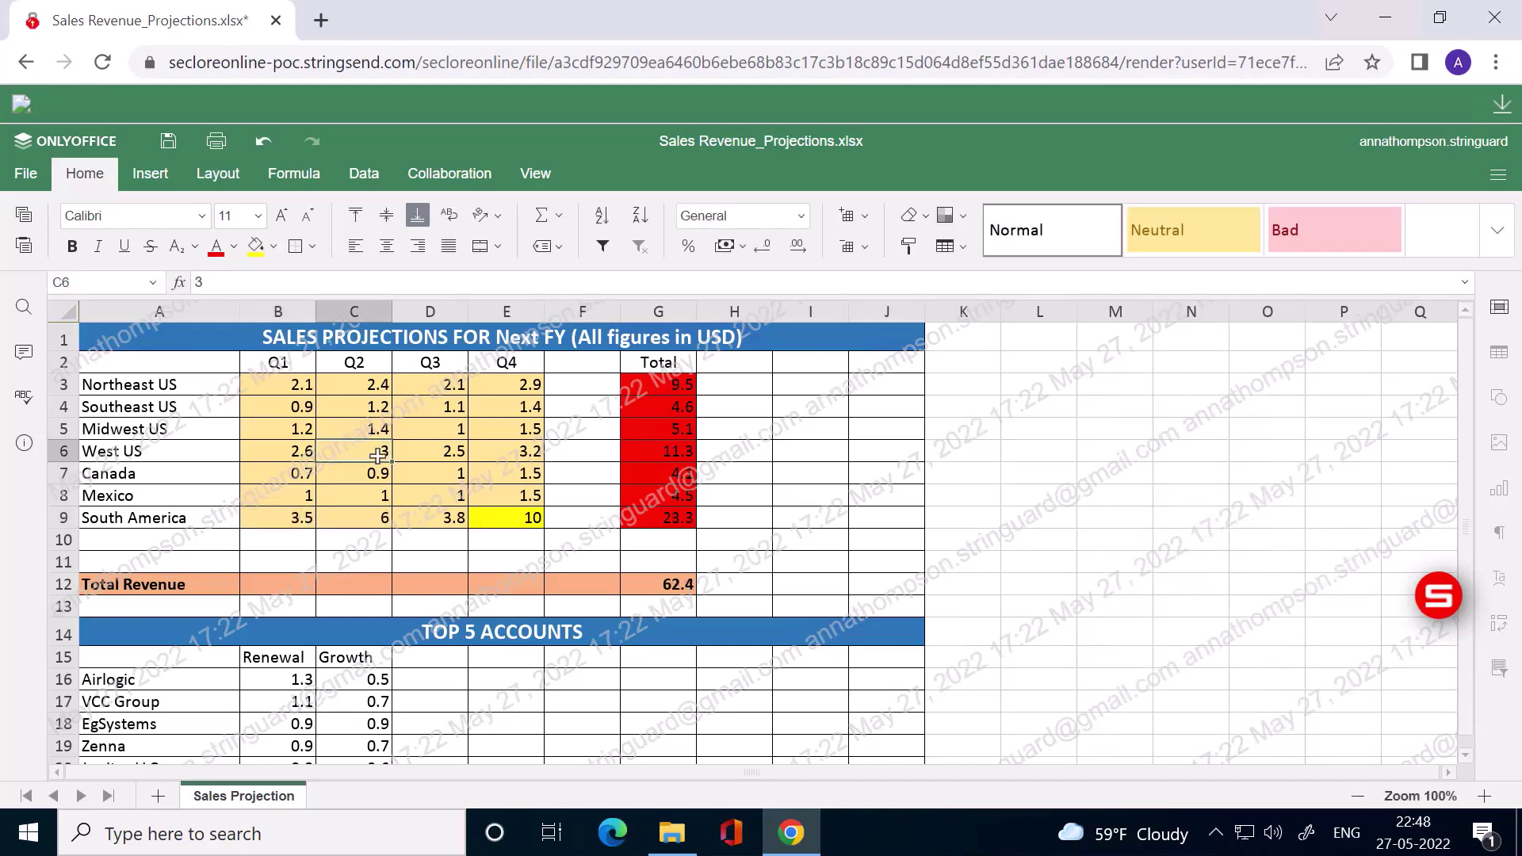
type("2")
left_click(514, 472)
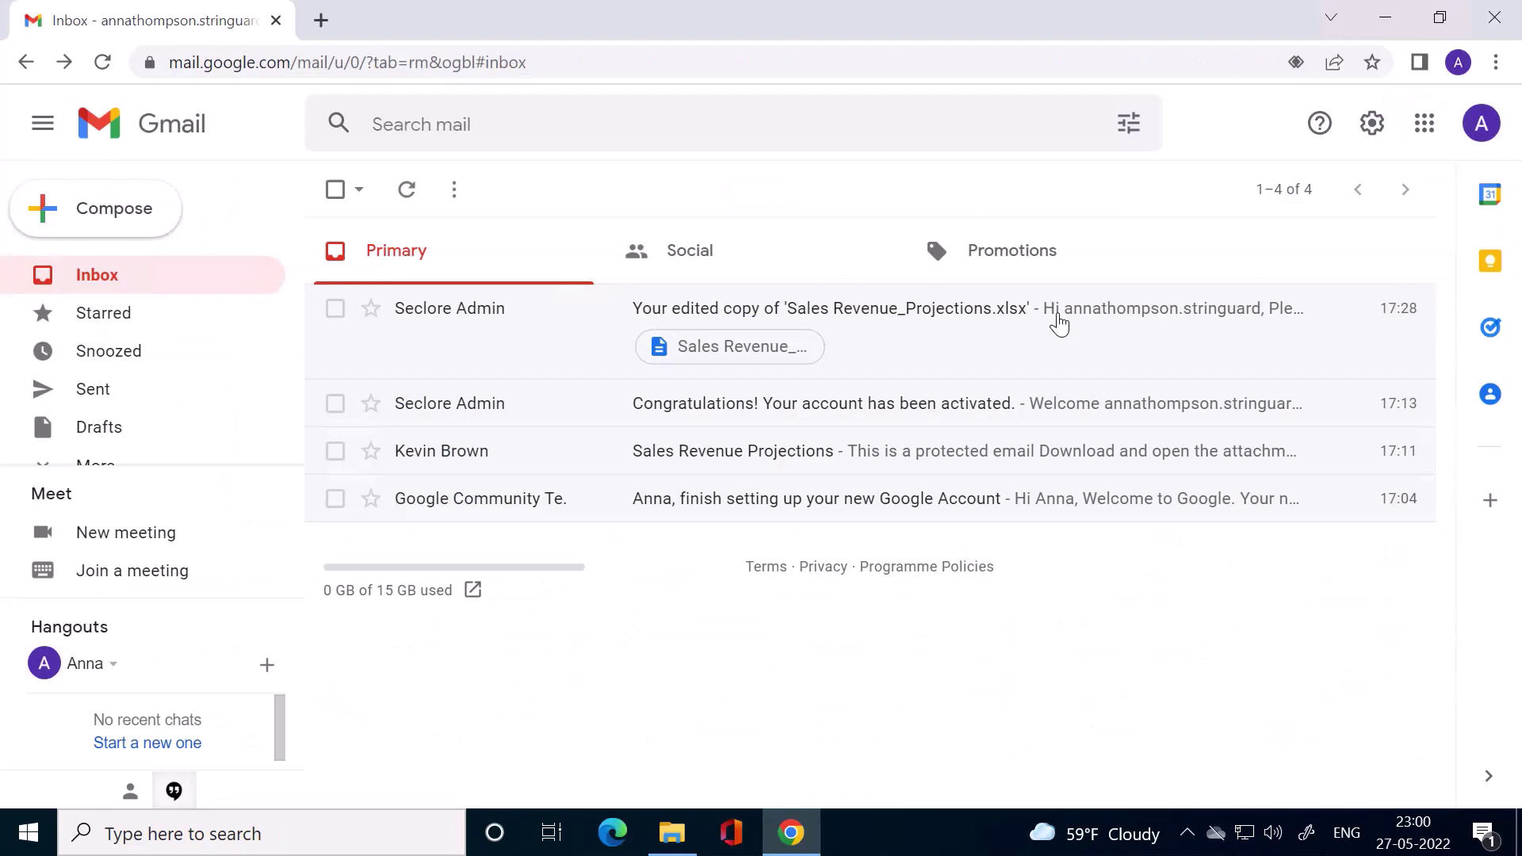
Open Seclore Admin's 'Your edited copy of Sales Revenue_Projections.xlsx' message
left_click(1058, 313)
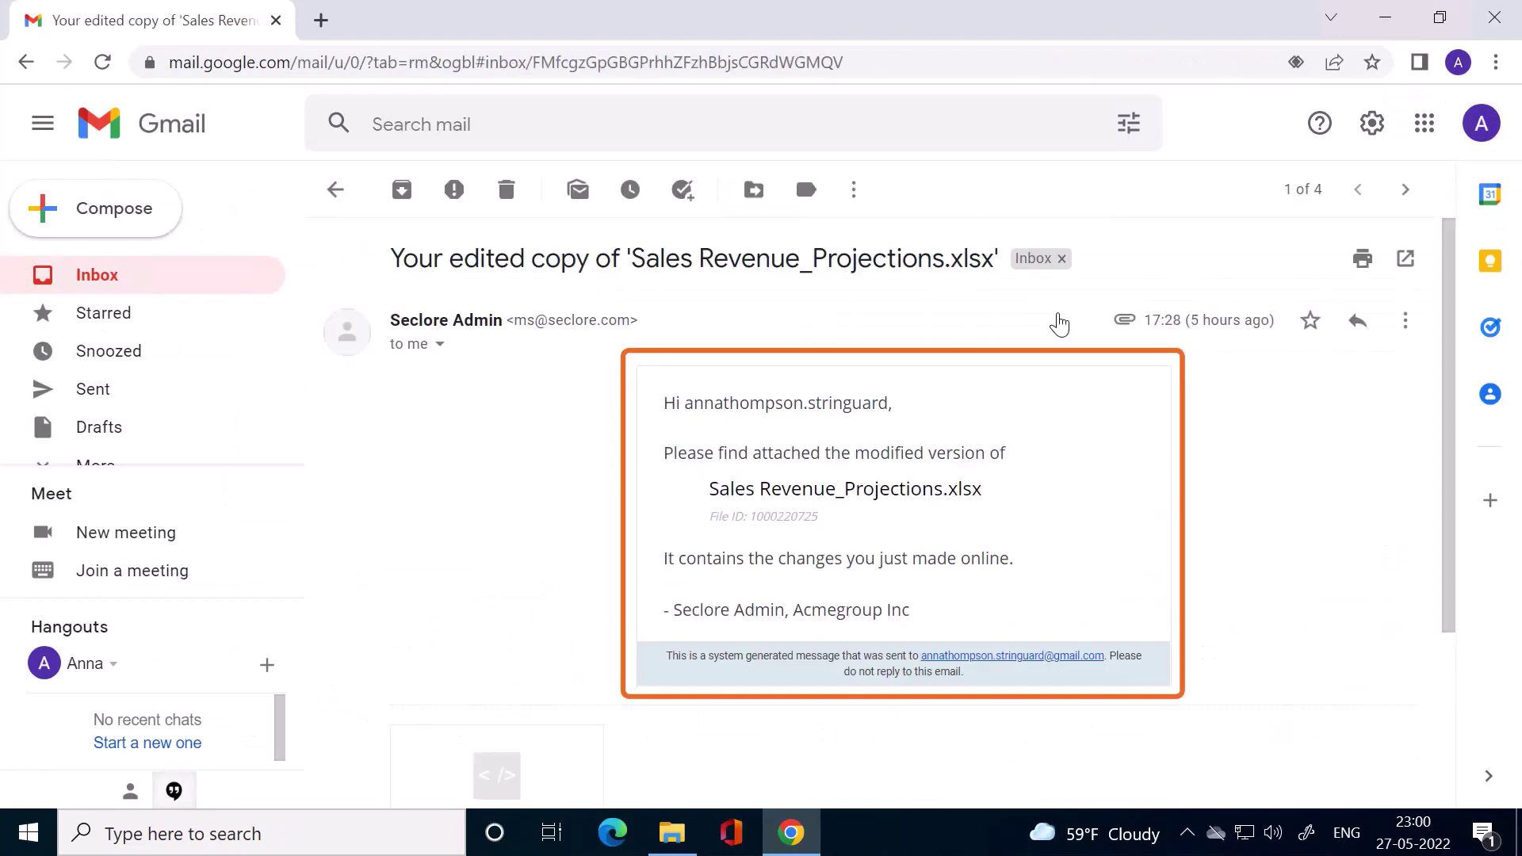